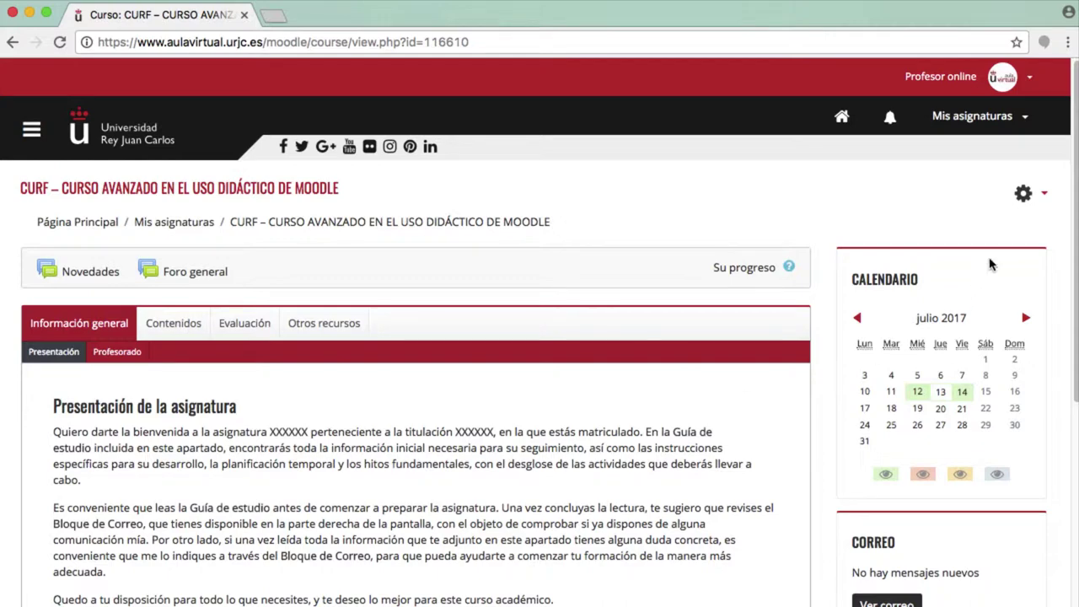
Step: Open the questions page of the course's question bank from the full course administration options
click(1021, 201)
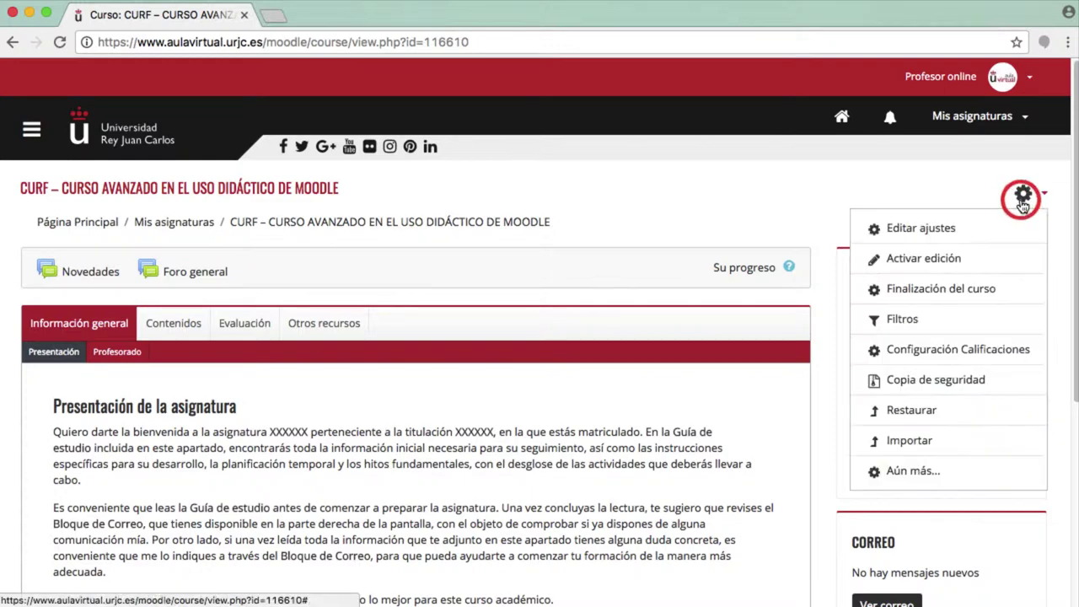
click(907, 472)
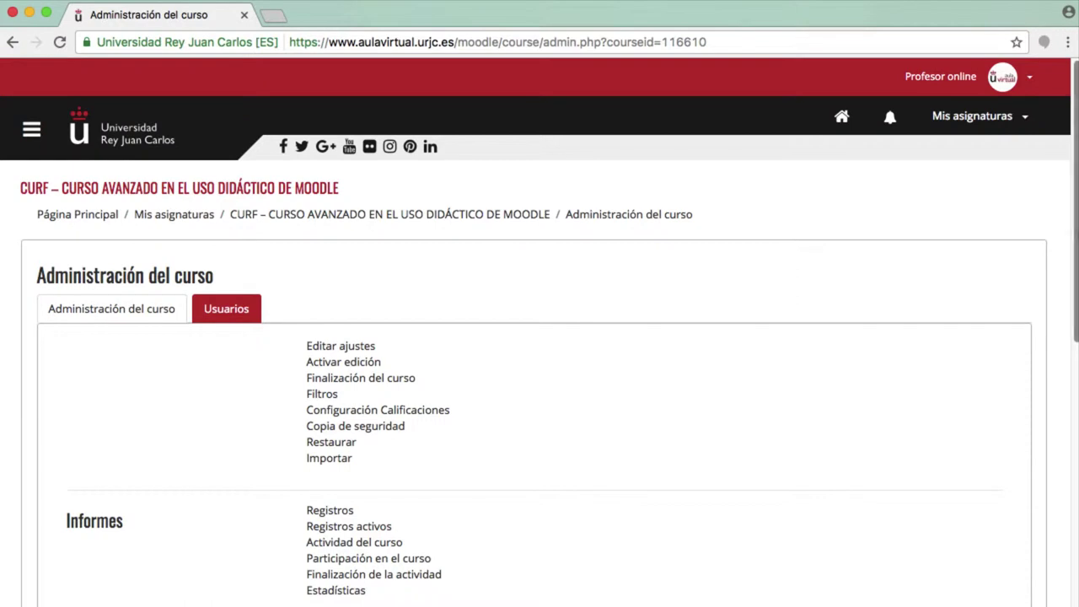
drag(1074, 246, 1042, 393)
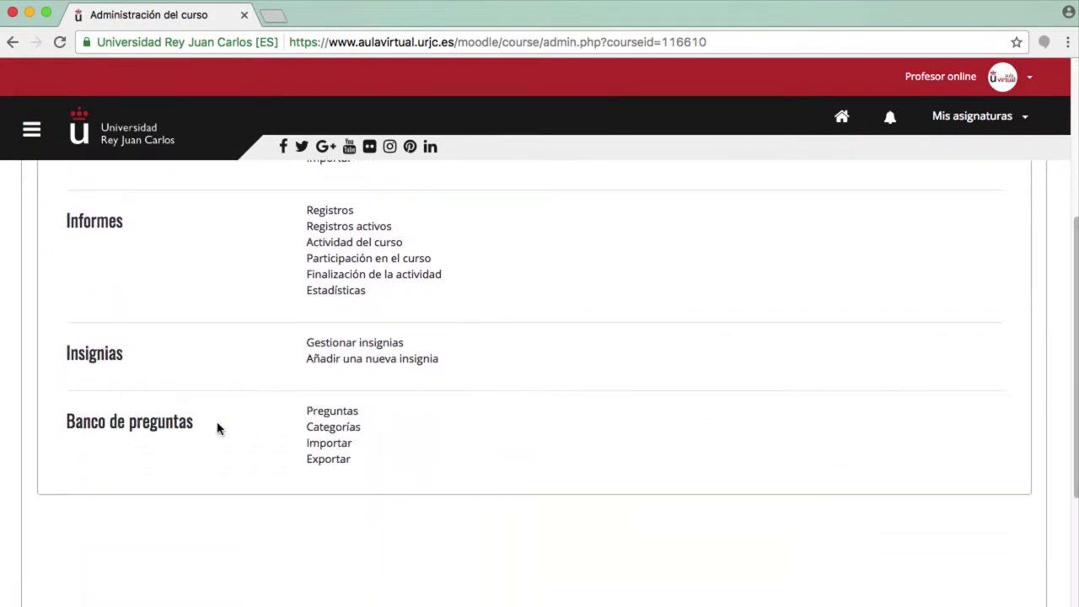
click(326, 413)
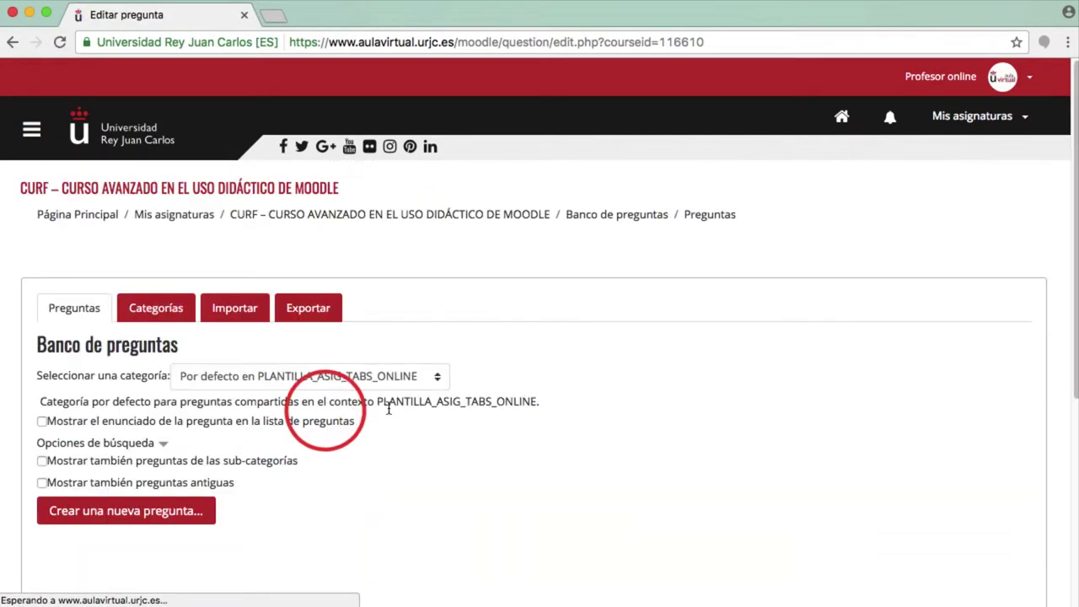
Step: Start a new question of type Arrastrar y soltar sobre texto in the category Por defecto en PLANTILLA_ASIG_TABS_ONLINE
click(349, 380)
click(349, 381)
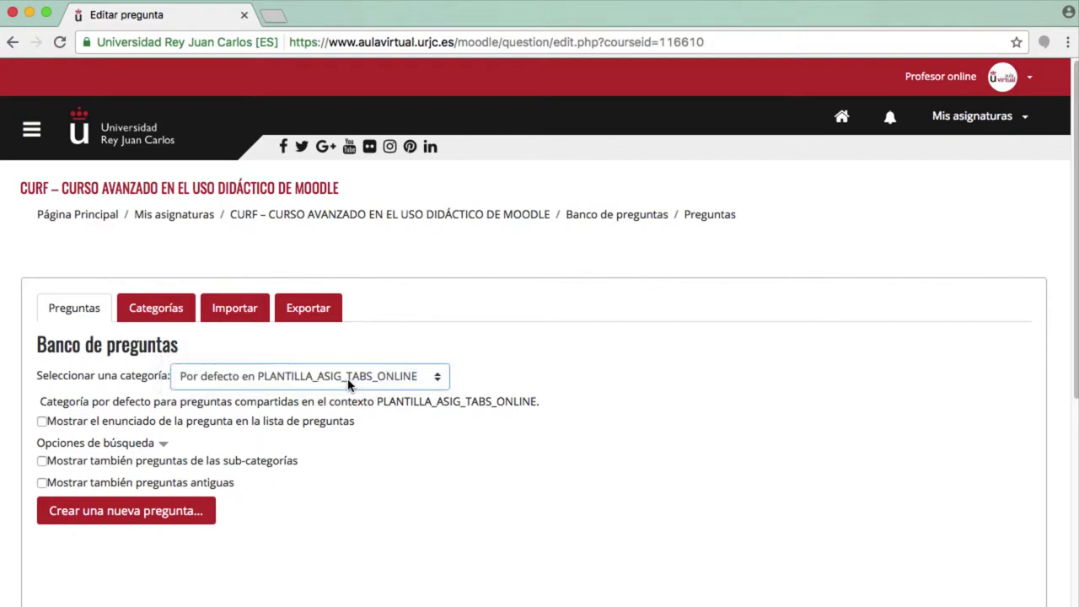
click(164, 514)
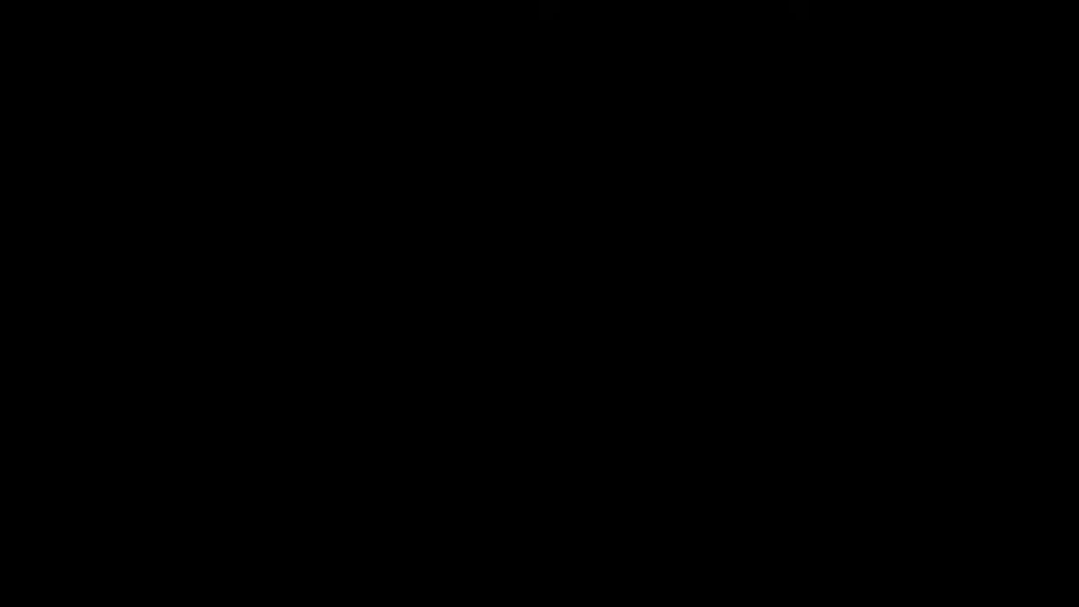
scroll(530, 453, down, 3)
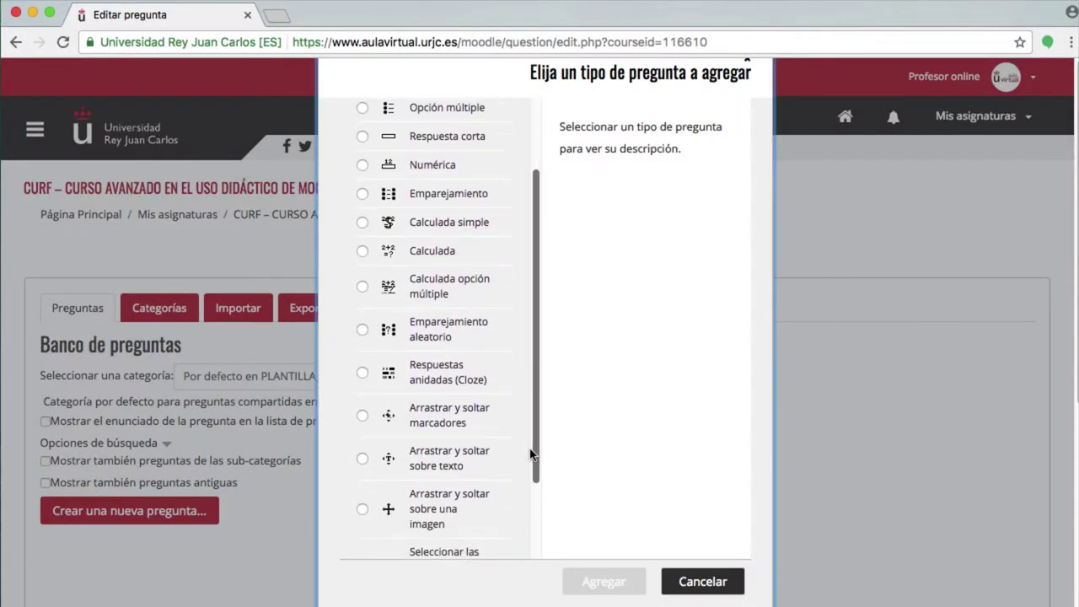
click(362, 460)
click(595, 580)
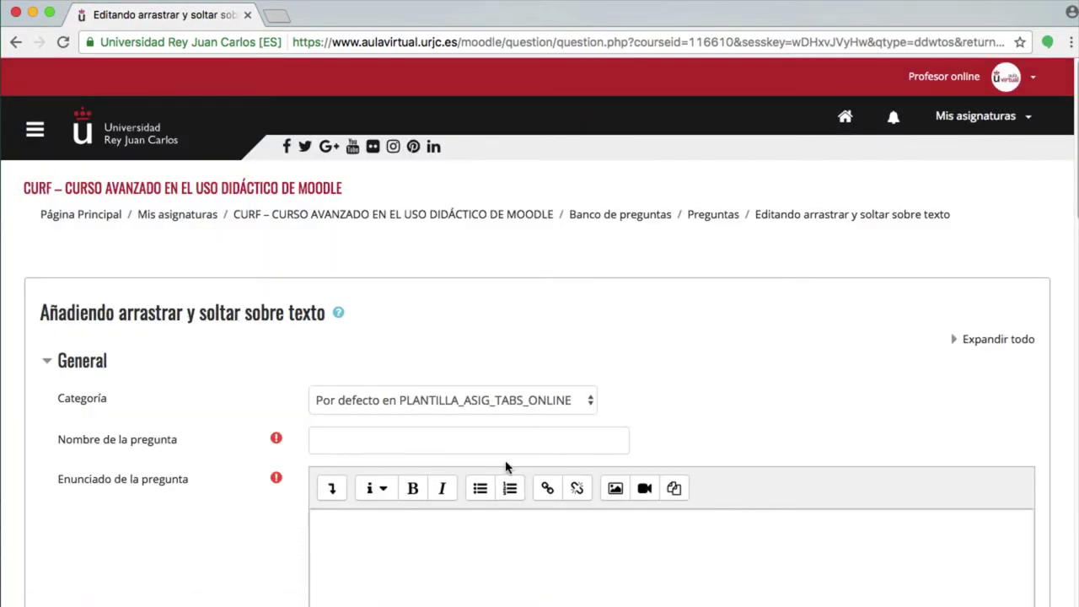
Step: Keep the category Por defecto en PLANTILLA_ASIG_TABS_ONLINE and name the question "Pregunta 12"
click(501, 408)
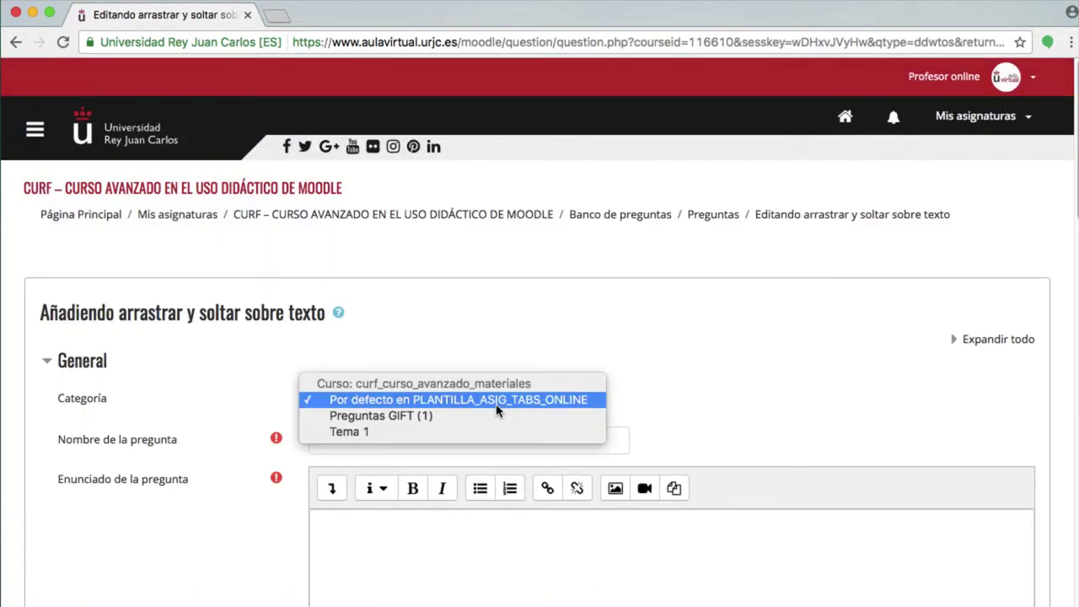
click(497, 412)
click(486, 439)
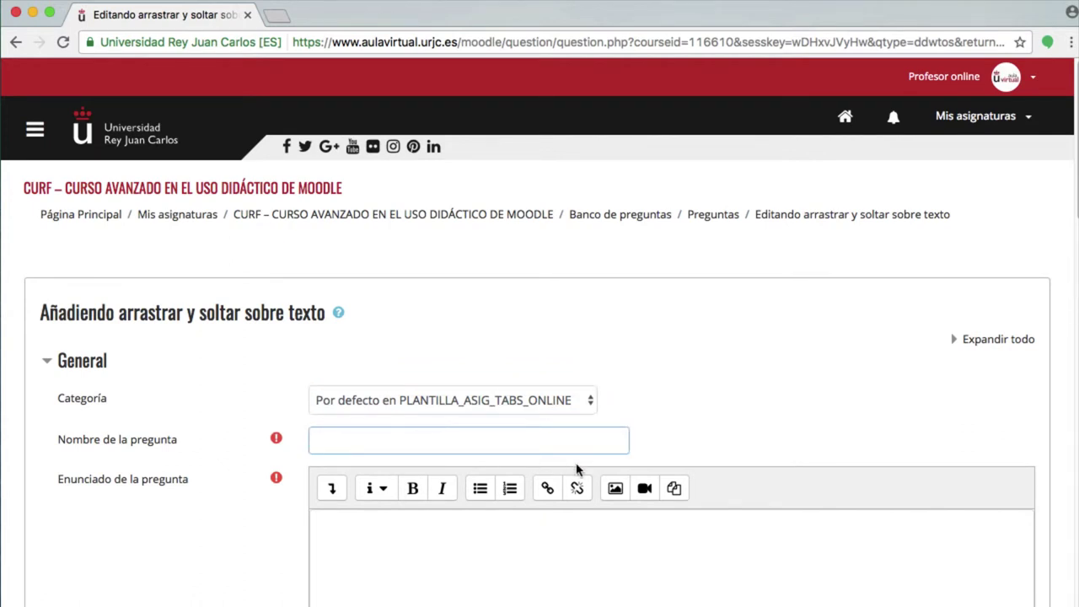
text(Pregunta 12)
Step: Begin the question text with "Arrastra en los huecos los marcadores que correspondan. Las únicas preguntas que aceptan puntuación negativa son [[1]] y [[2]]"
click(338, 523)
text(Arra)
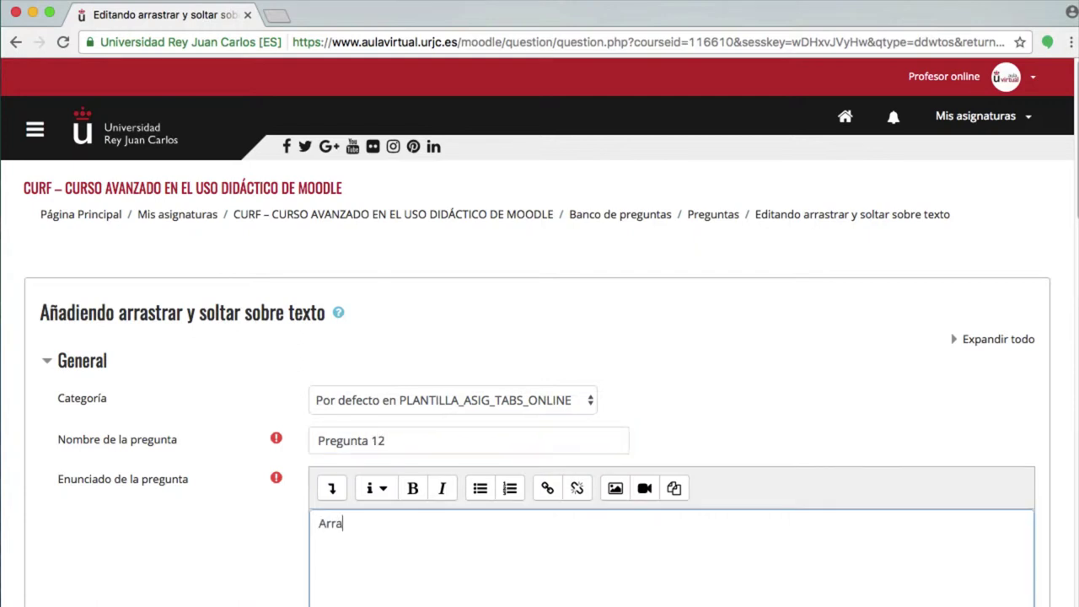
text(stra en los huecos los marcadores que correspondan. Las únicas preguntas que aceptan puntuación negativa son [[1]] y [[2]])
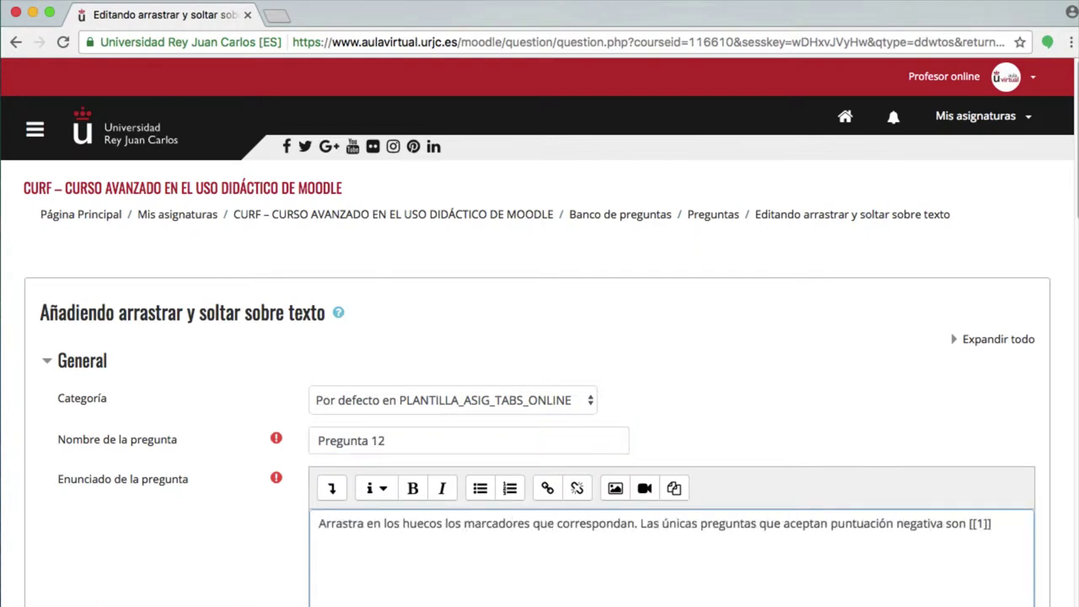
Step: Add a second paragraph: "La única pregunta que no se corrige sola en un examen es la pregunta de [[3]]"
key(Return)
text(La única pregunta que no se corrige sola en un examen es la pregunta de [[3]])
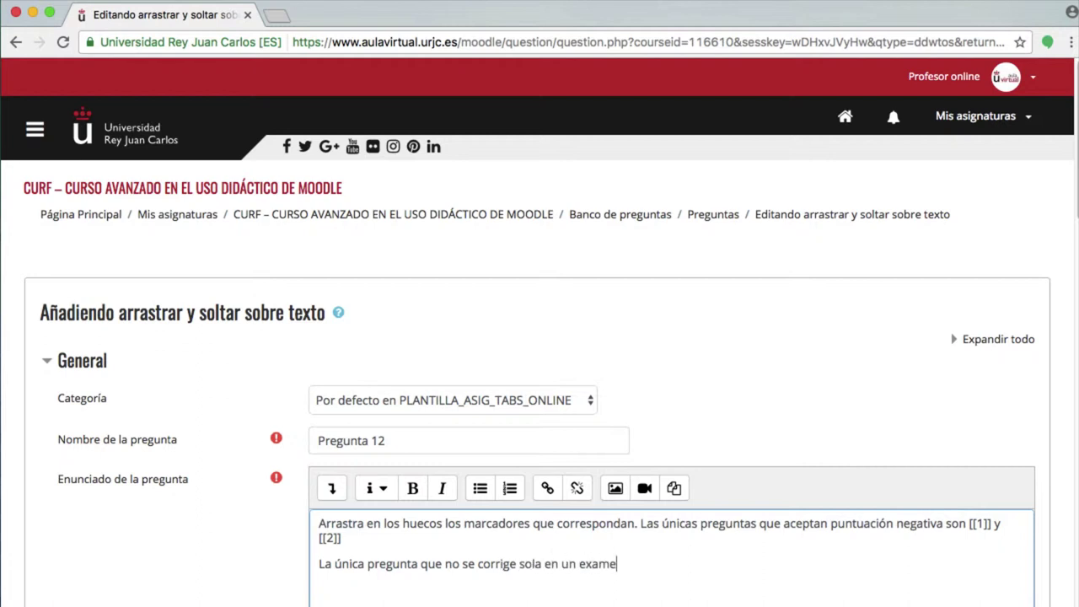
Step: Add a third paragraph to the question text: "Existen tres tipos de preguntas calculadas, que son: [[4]], [[5]] y [[2]]"
key(Return)
text(Existen tres tipos de preguntas calculadas, que son: [[4]], [[5]] y [[2]])
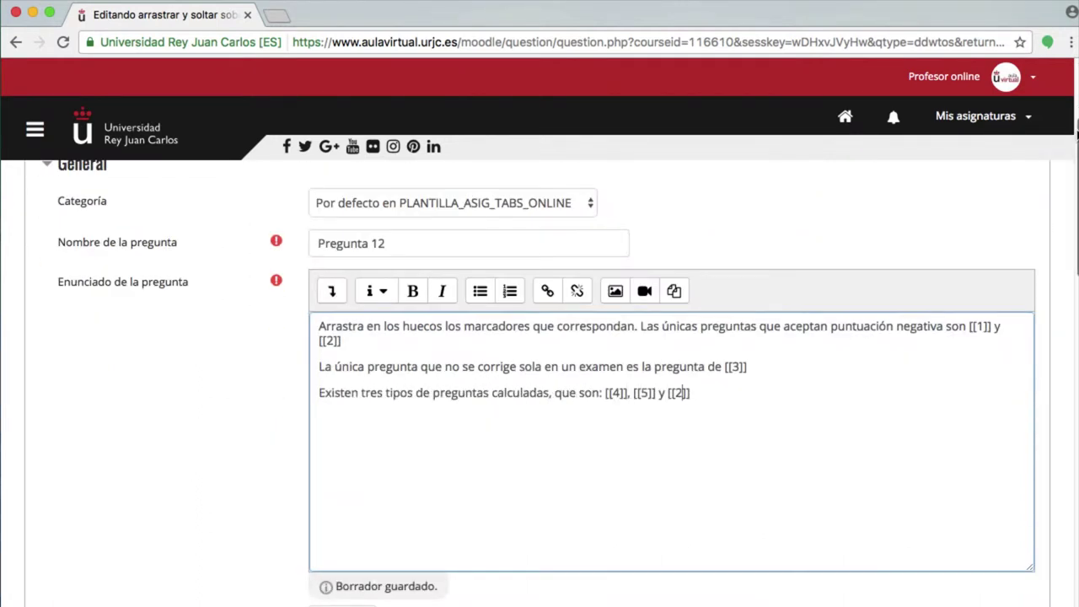
Step: Fill in answer option 1 as "Opción Múltiple" and keep it in group 1
scroll(539, 379, down, 5)
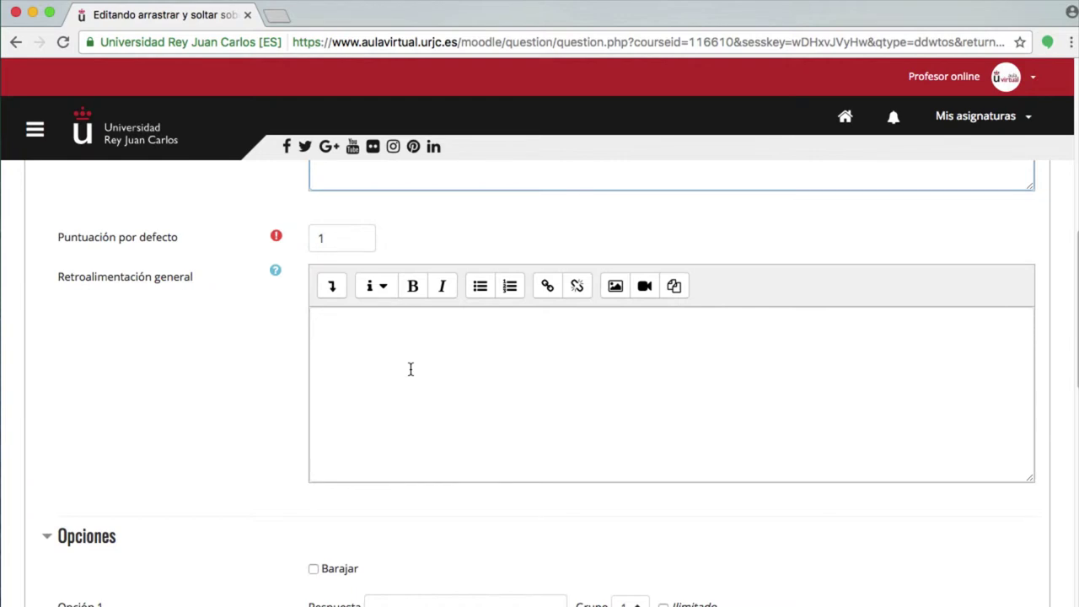
scroll(410, 368, down, 10)
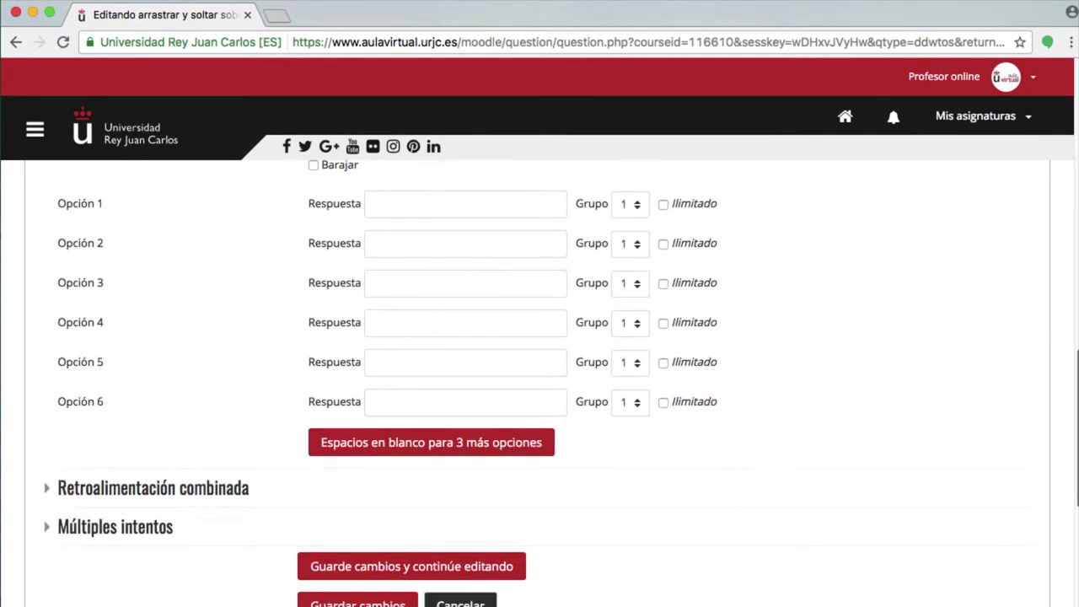
click(397, 201)
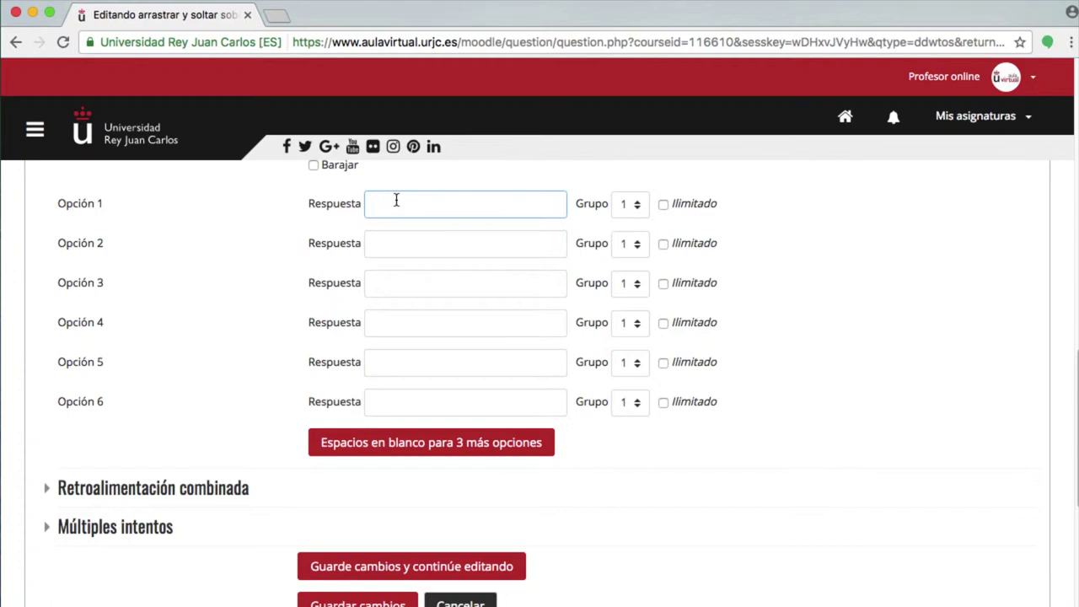
text(Opción Múltiple)
click(637, 204)
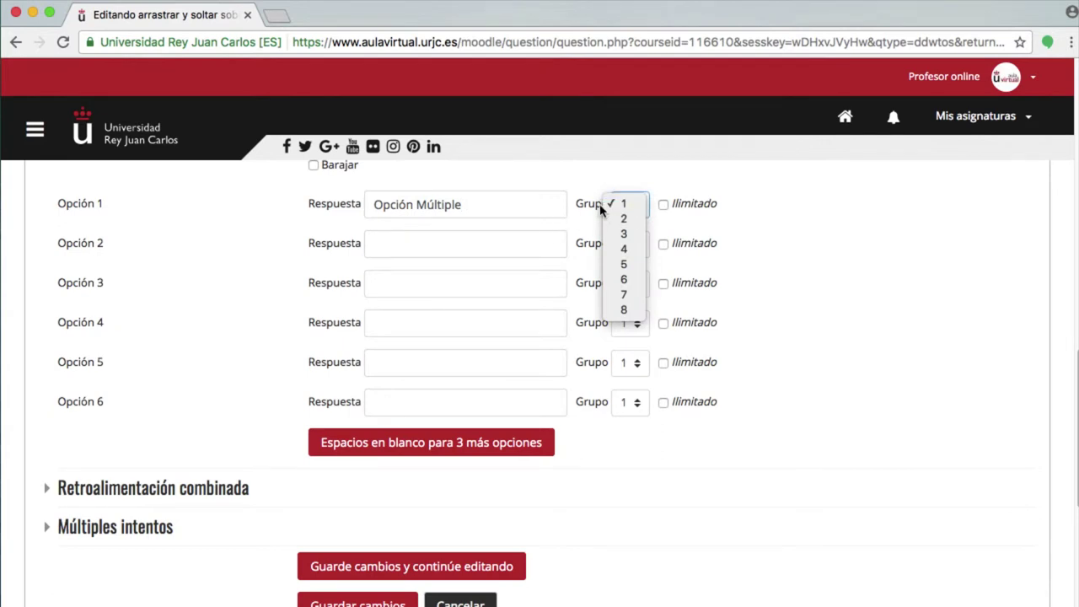
click(624, 204)
Step: Fill in answer option 2 as "Calculada de Opción Múltiple", assign it to group 2 and make it unlimited
click(472, 241)
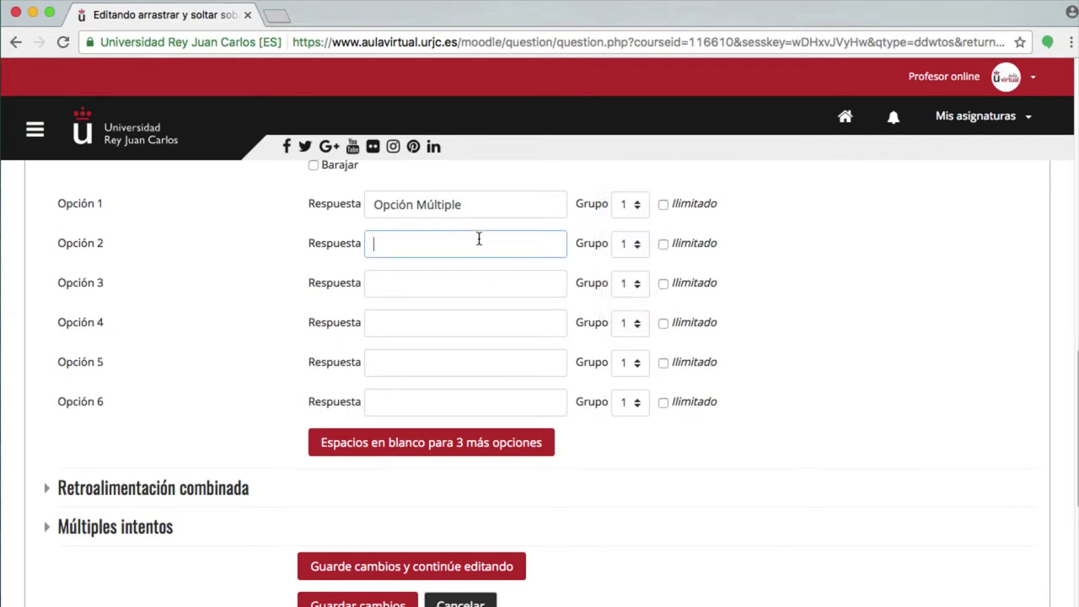
text(Calculada de Op)
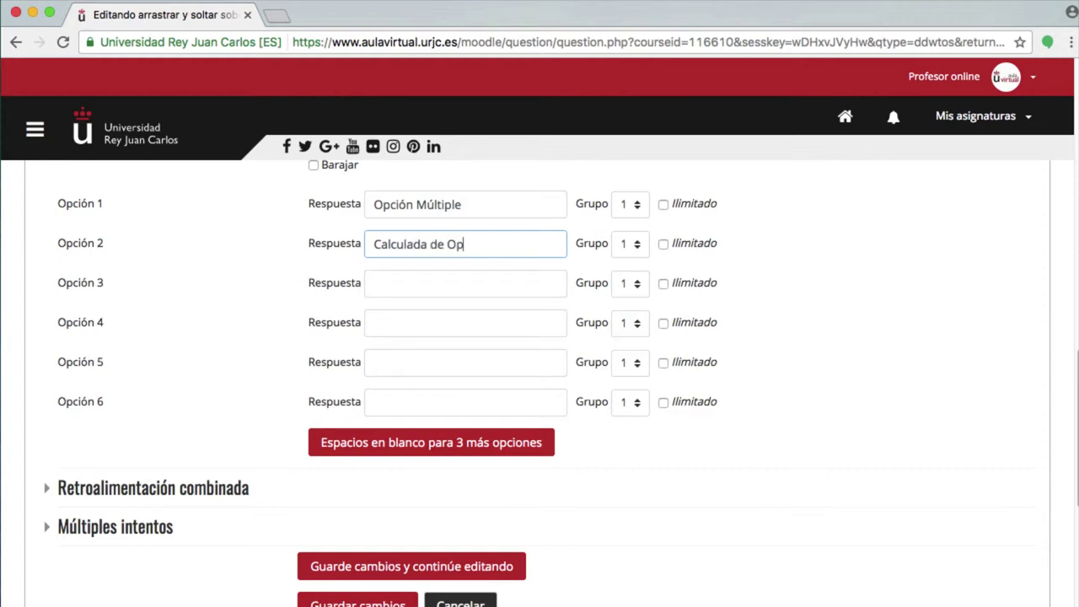
text(ci)
text(o)
text(ón M´)
text(últiple)
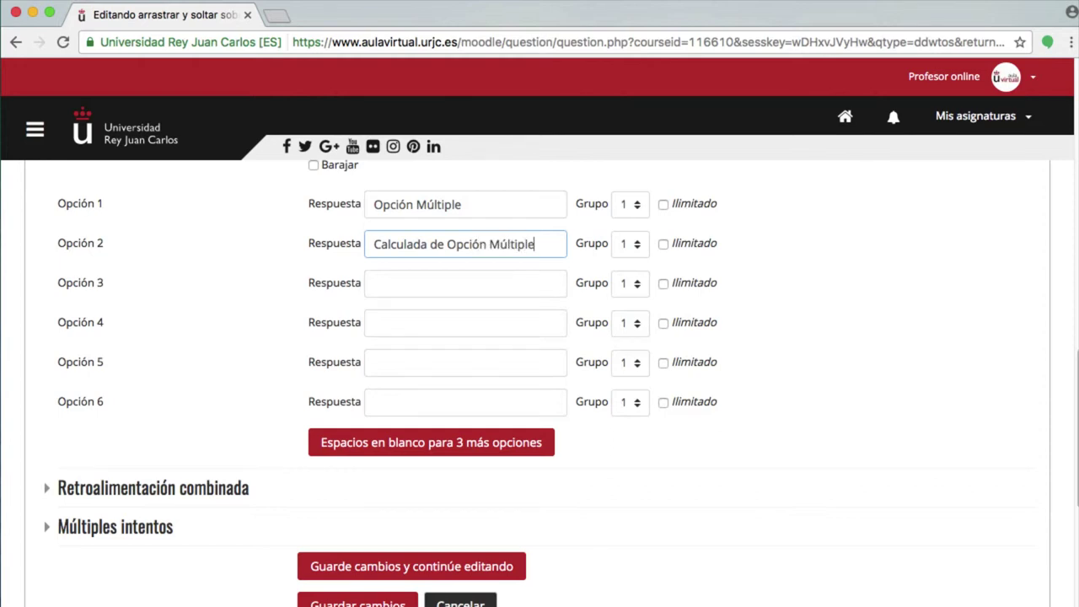
click(625, 251)
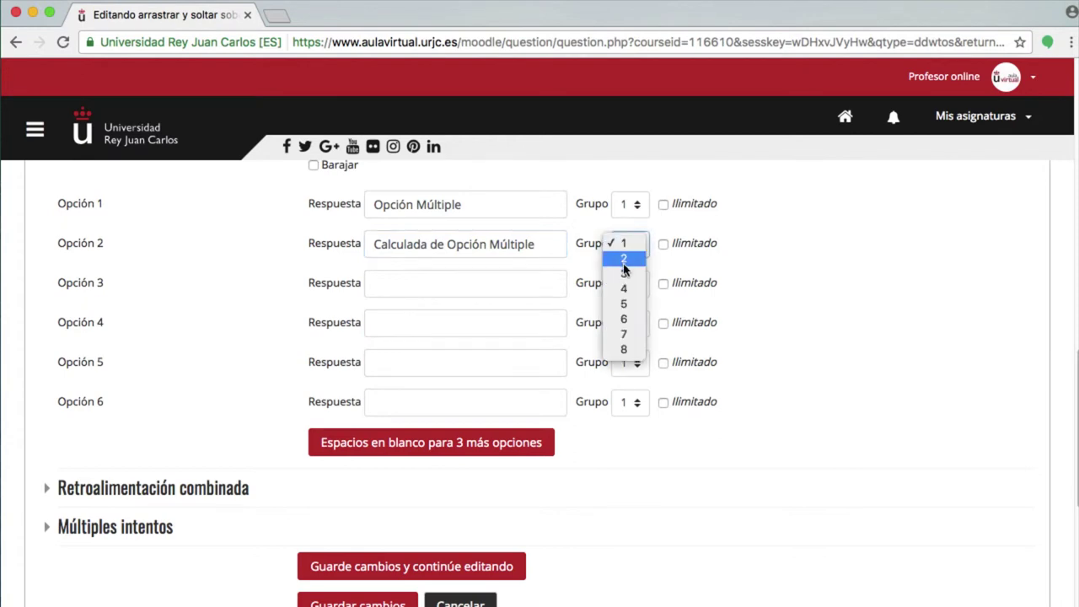
click(624, 261)
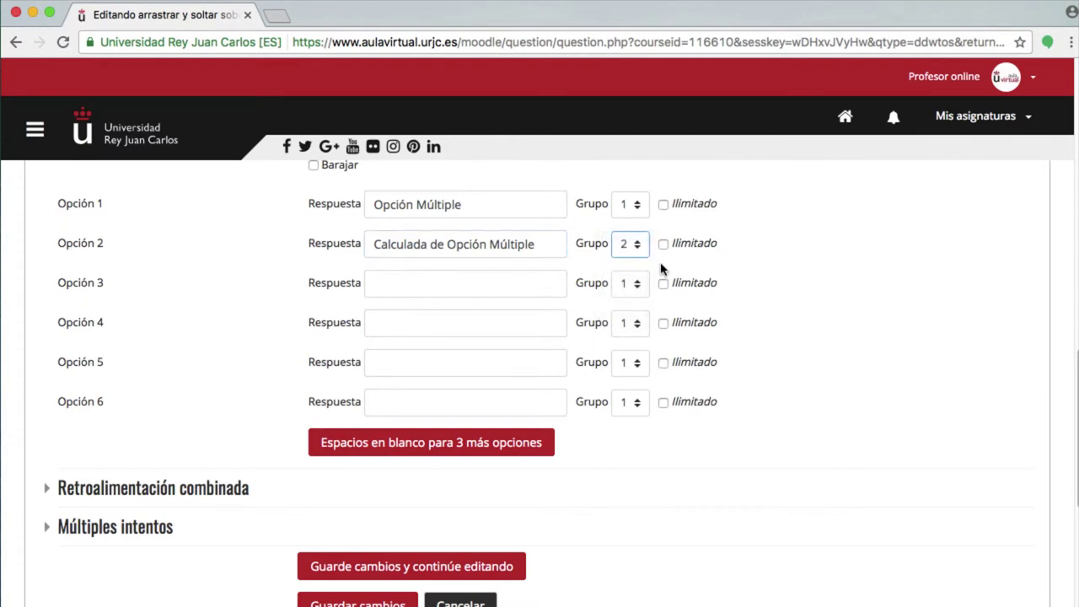
click(663, 243)
Step: Fill in option 3 as "Ensayo" in group 3 and option 4 as "Calculada" in group 4
click(543, 278)
text(Ensayo)
click(630, 283)
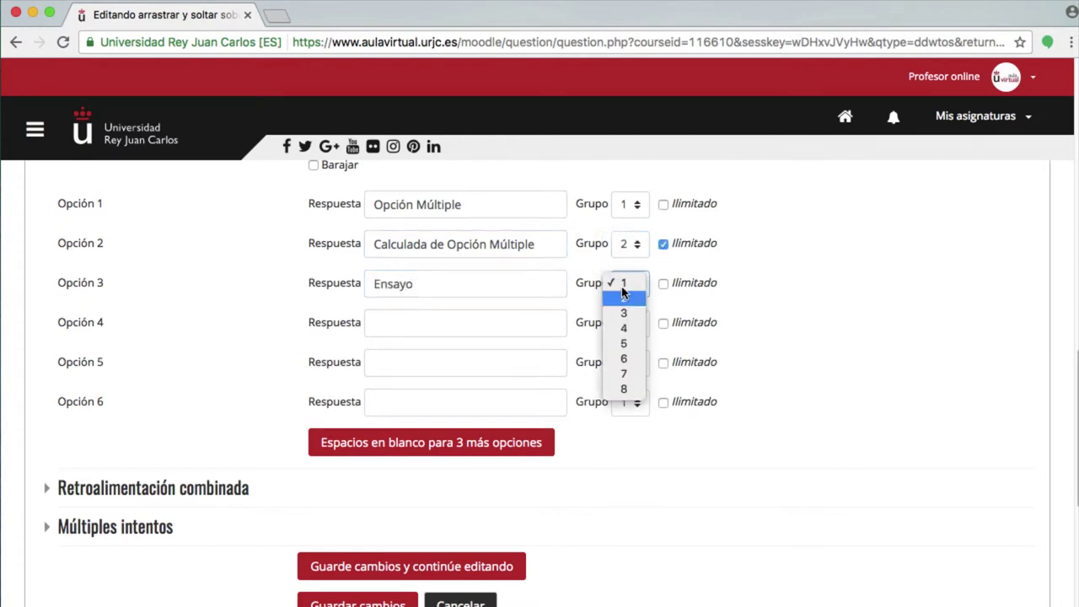
click(623, 314)
click(539, 323)
text(Calculada)
click(645, 325)
click(623, 367)
Step: Fill in answer option 5 as "Calculada Simple" and assign it to group 5
click(503, 360)
text(Calculada Simple)
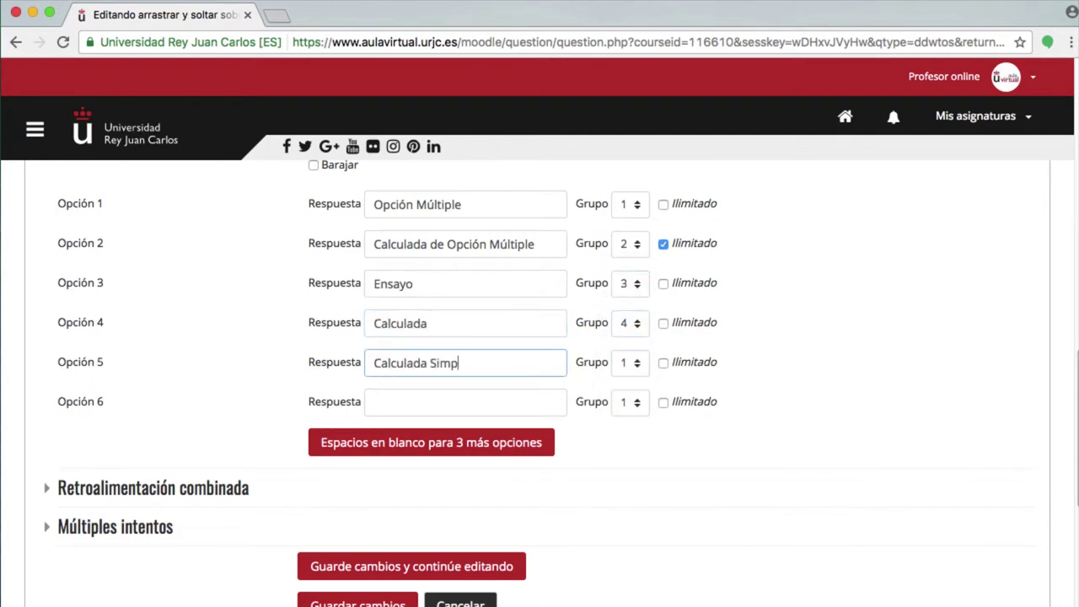
click(629, 363)
click(637, 424)
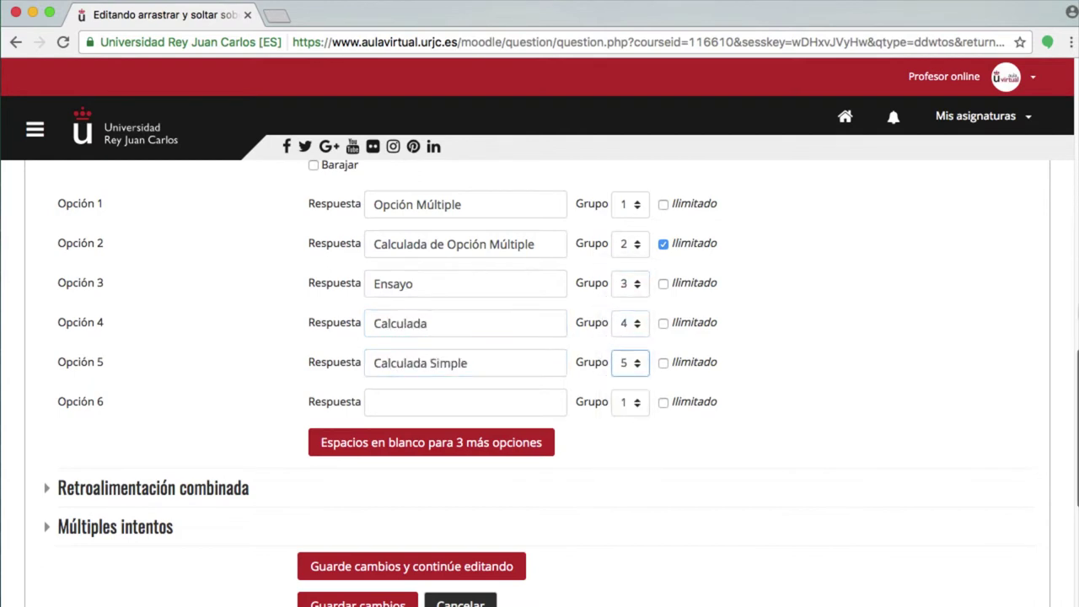
Step: Review the combined feedback texts for correct, partially correct and incorrect answers
drag(1077, 380, 1076, 436)
scroll(1076, 437, down, 3)
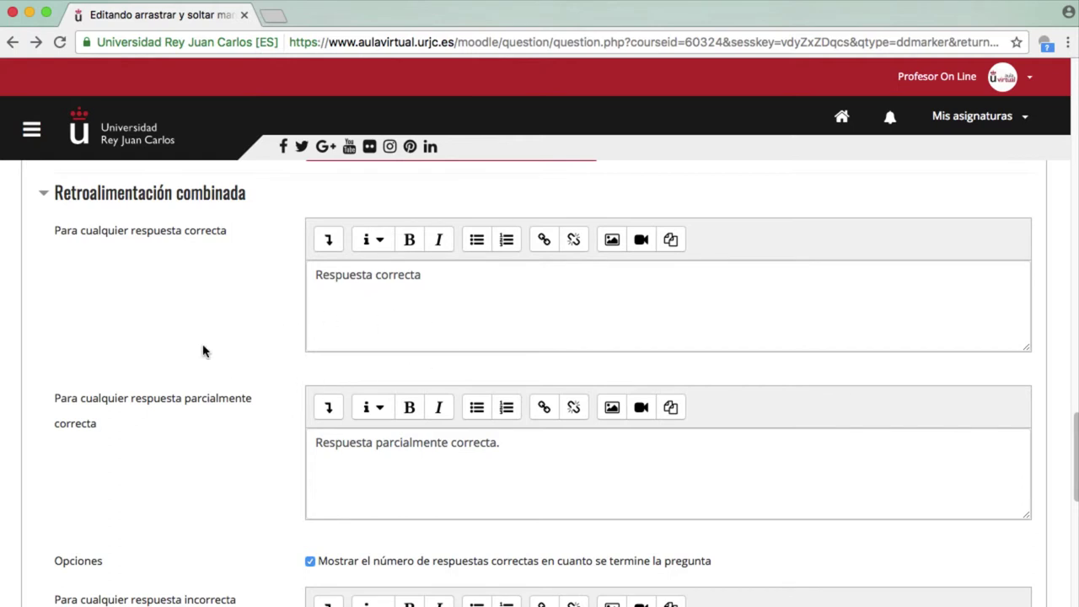
drag(420, 275, 310, 274)
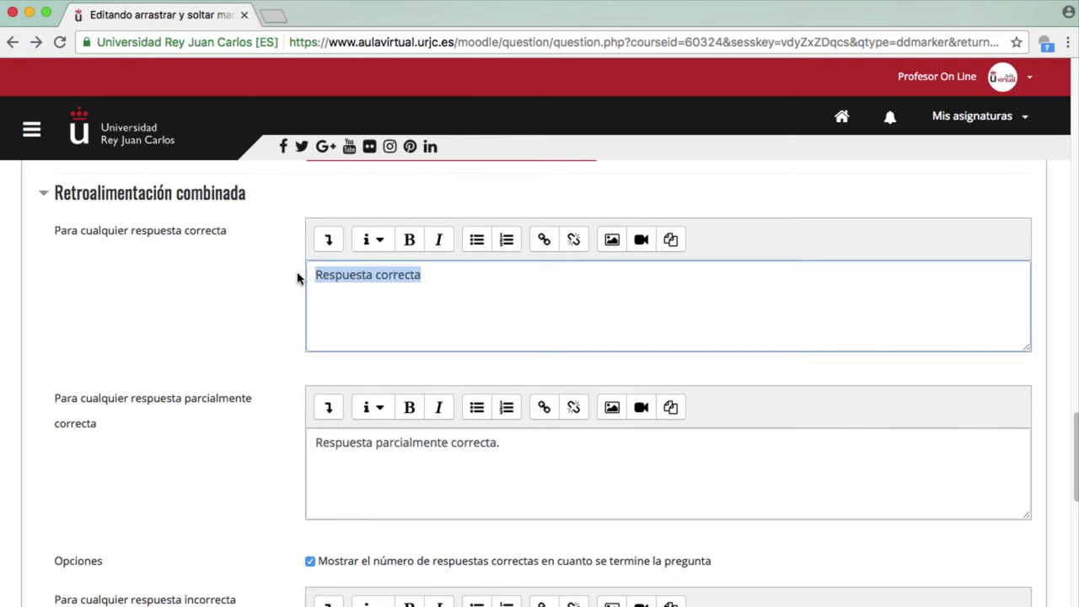
click(283, 281)
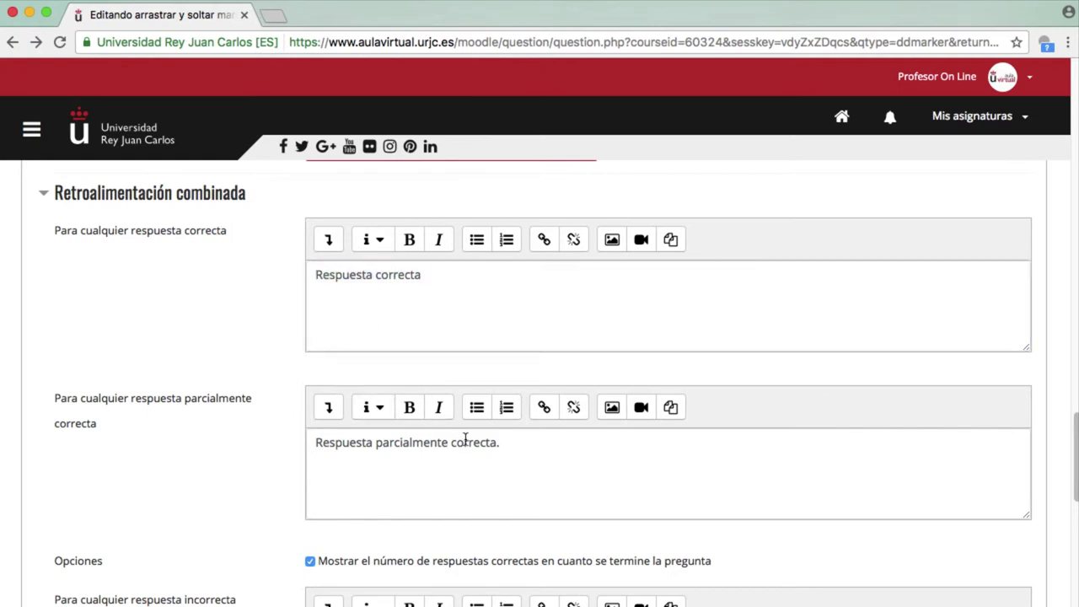
drag(504, 444, 264, 447)
click(253, 450)
drag(1076, 426, 1077, 503)
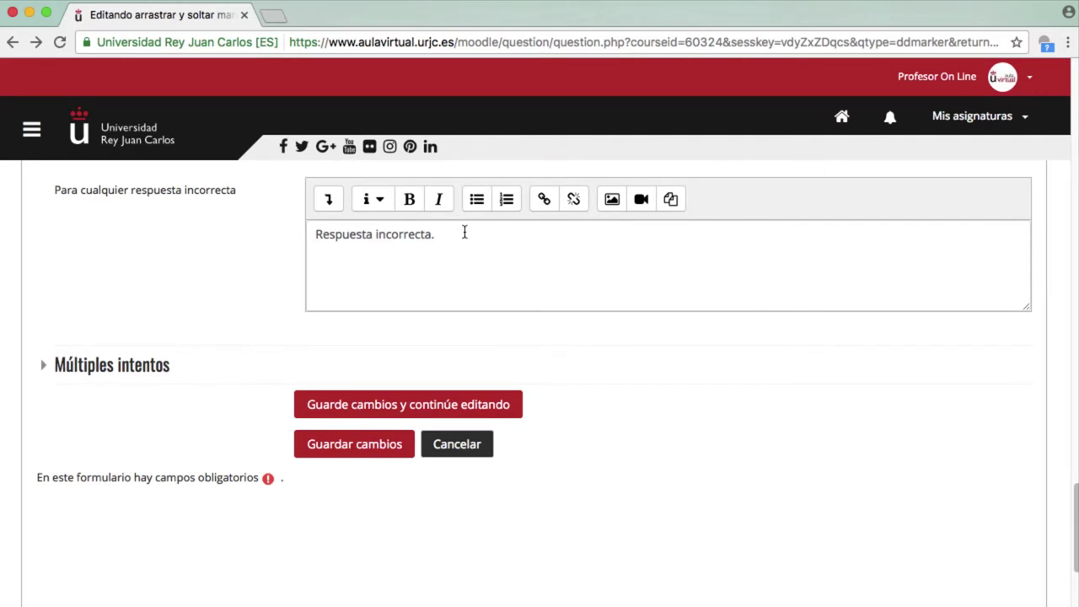
drag(459, 234, 272, 247)
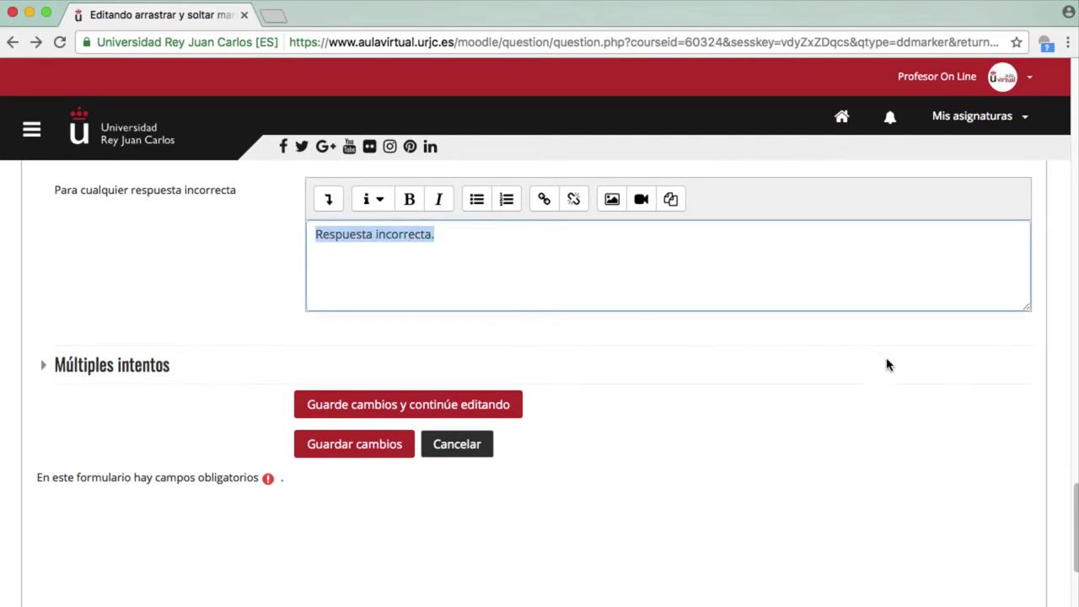
click(811, 517)
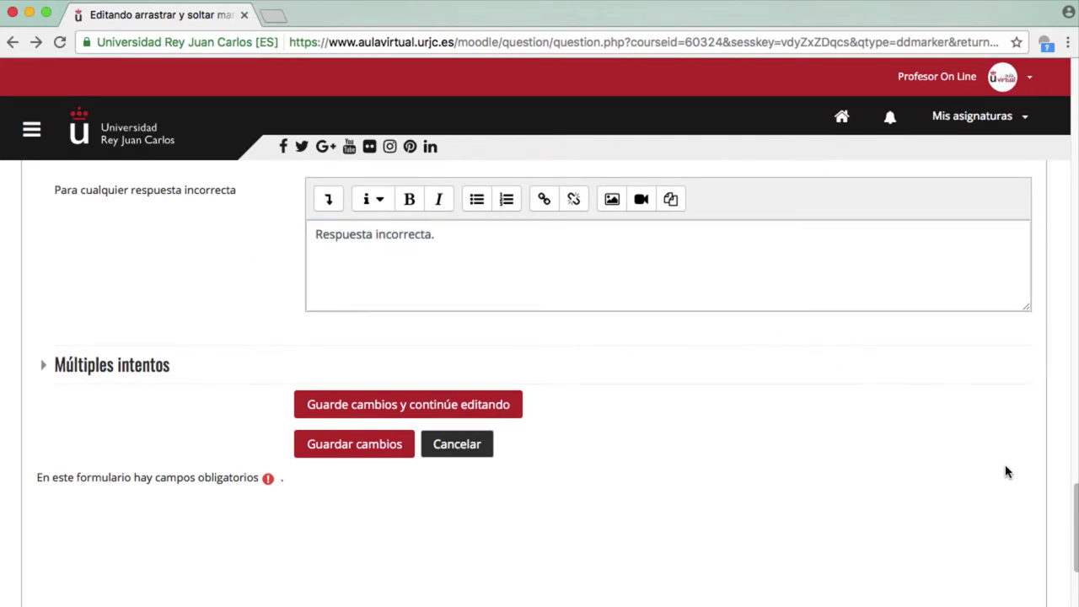
Step: Expand the multiple attempts settings and review the penalty, hints and their options through to the end of the form
drag(1075, 495, 1075, 531)
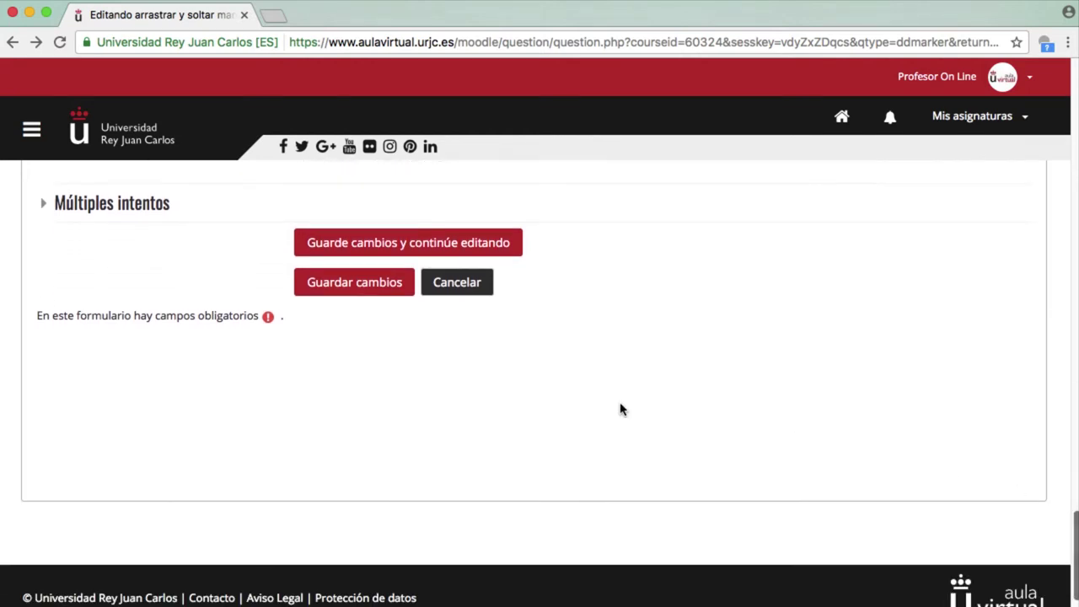
click(104, 210)
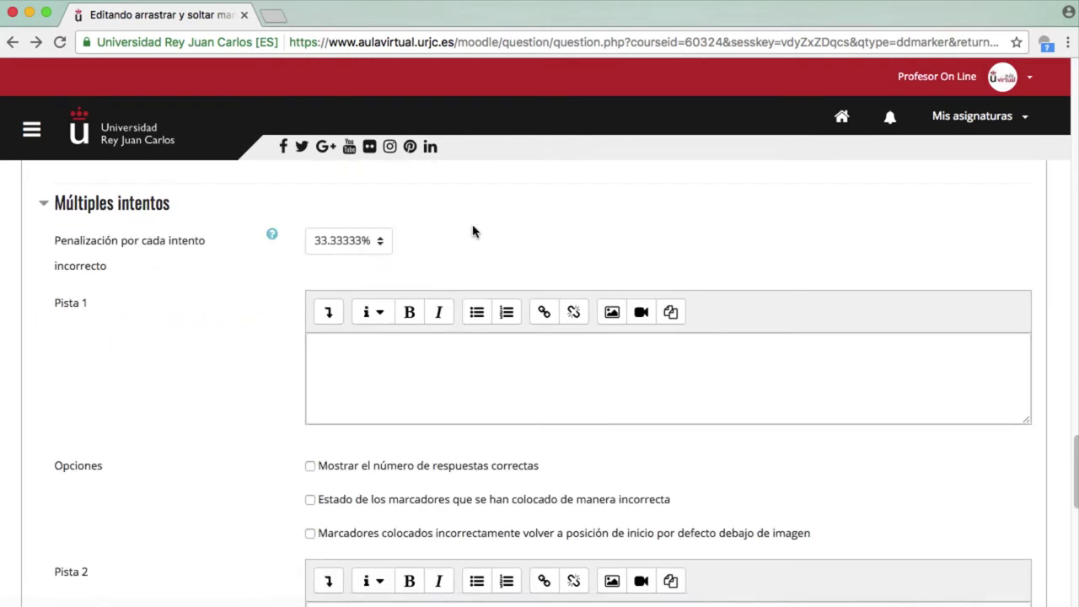
drag(1074, 453, 1074, 456)
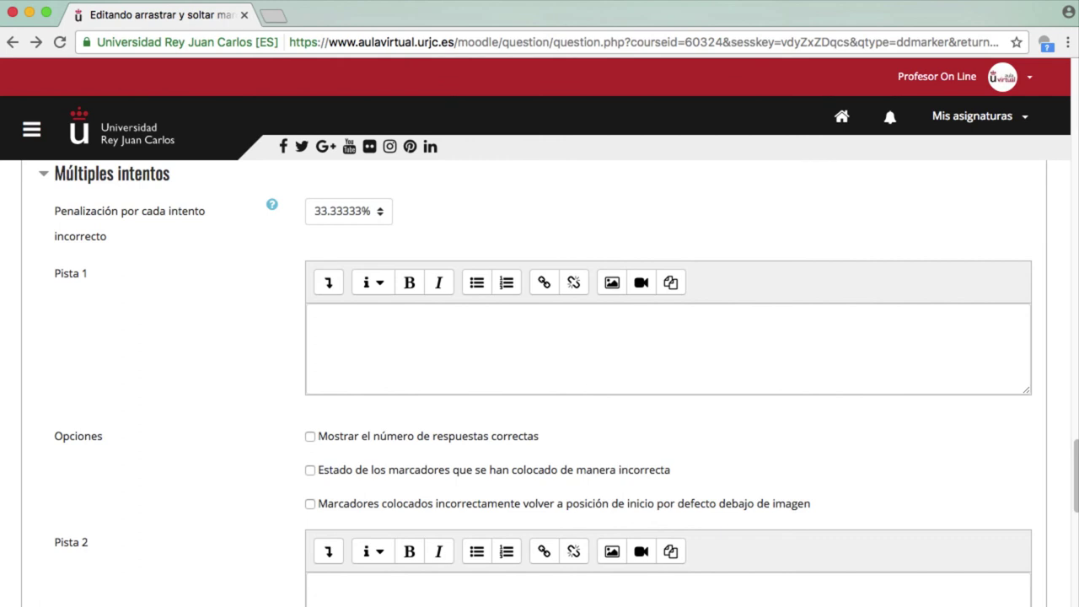
scroll(1075, 472, down, 3)
scroll(540, 379, down, 3)
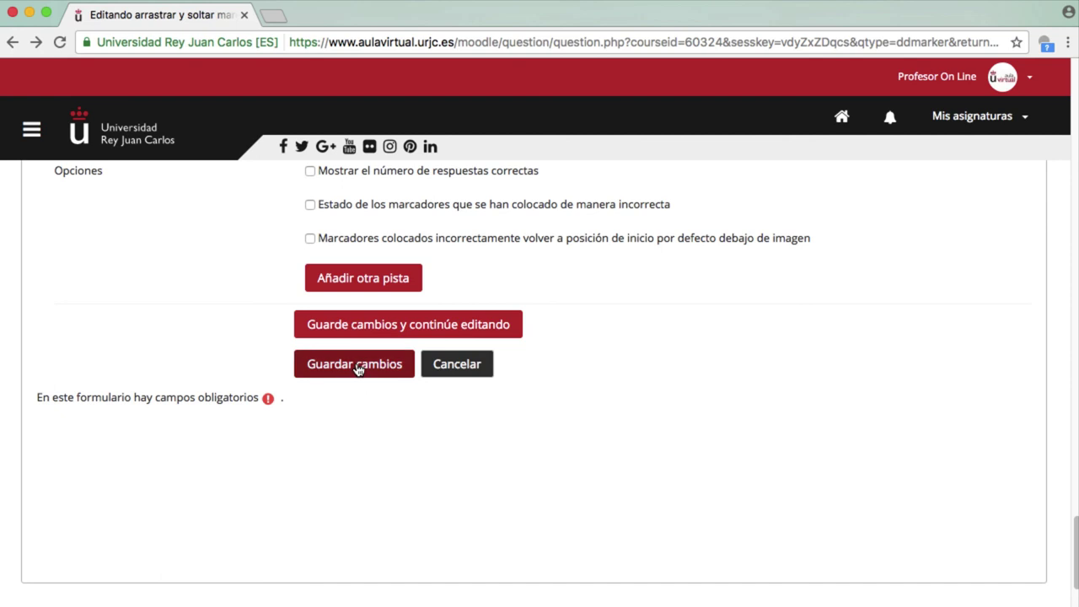
click(716, 0)
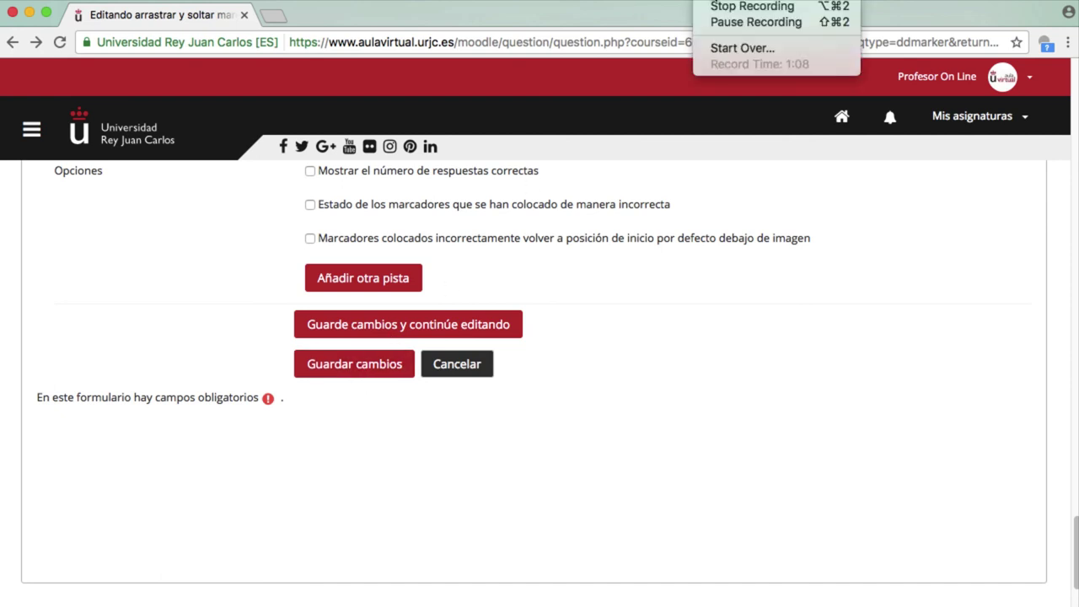
click(722, 19)
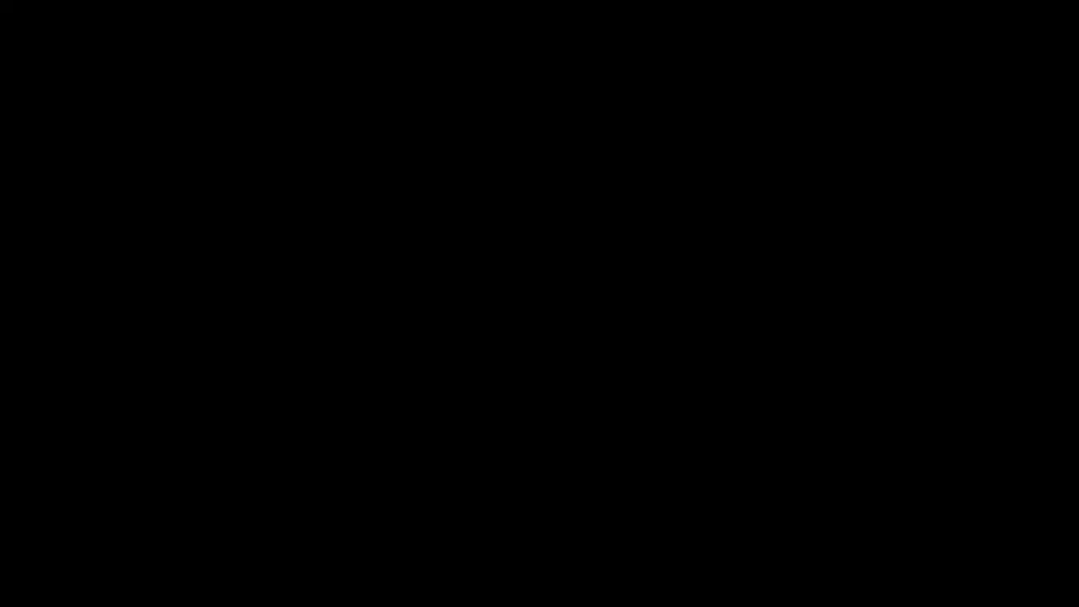